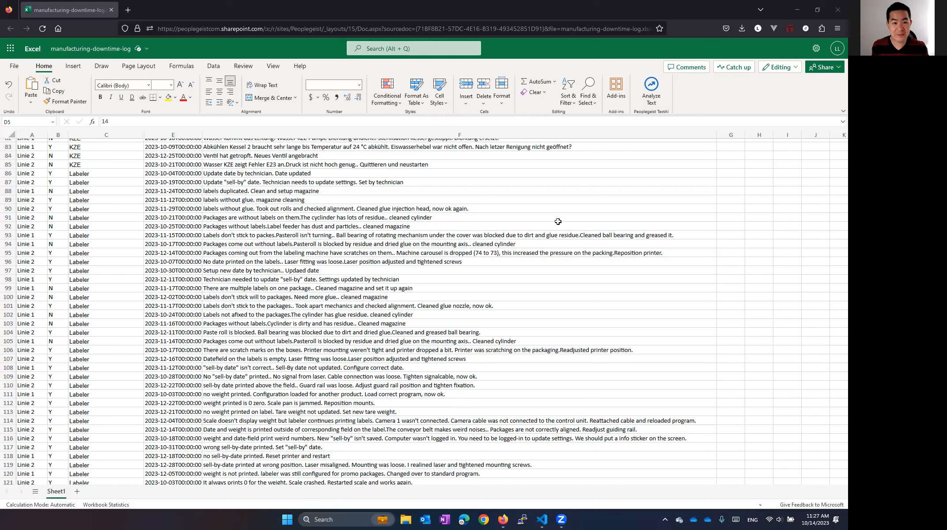
- Look through the downtime log's machine, date and comment entries for the labeling, KZE and HTST machines
scroll(414, 253, "up", 10)
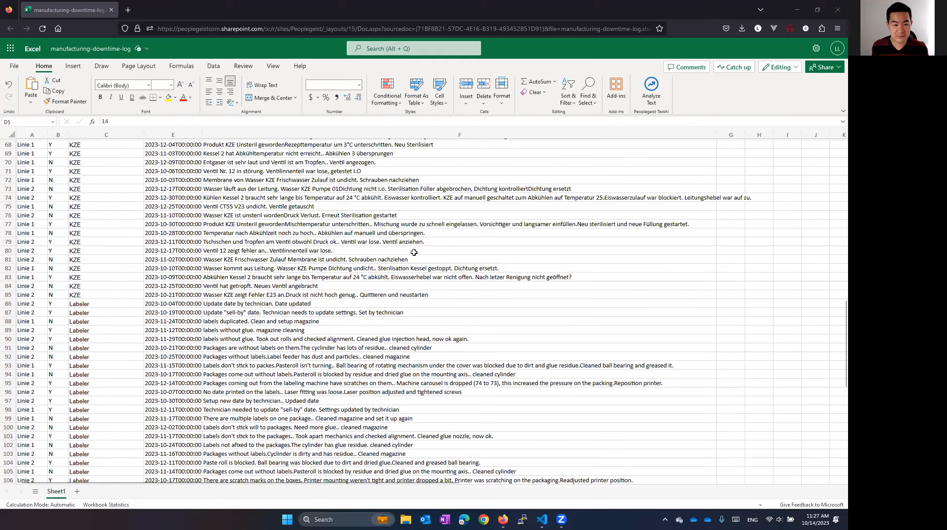
scroll(414, 252, "up", 12)
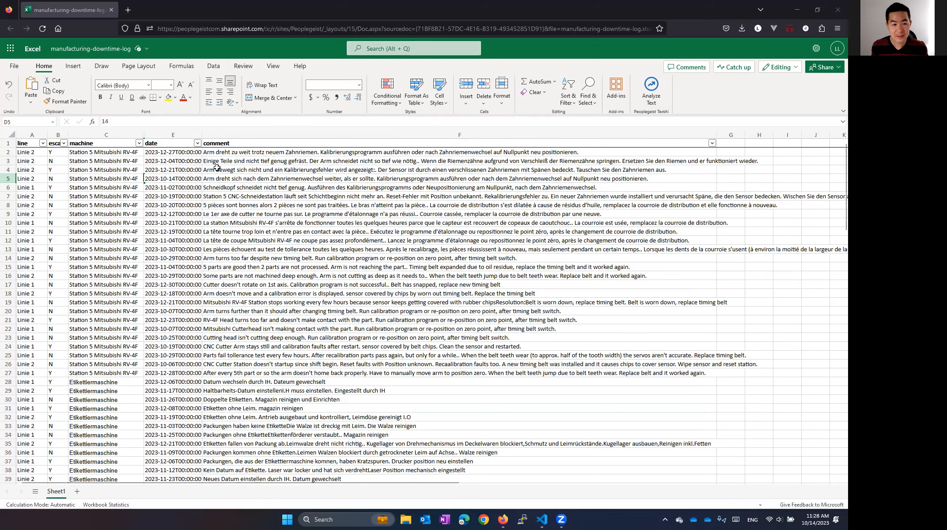
scroll(242, 182, "down", 2)
scroll(242, 182, "down", 4)
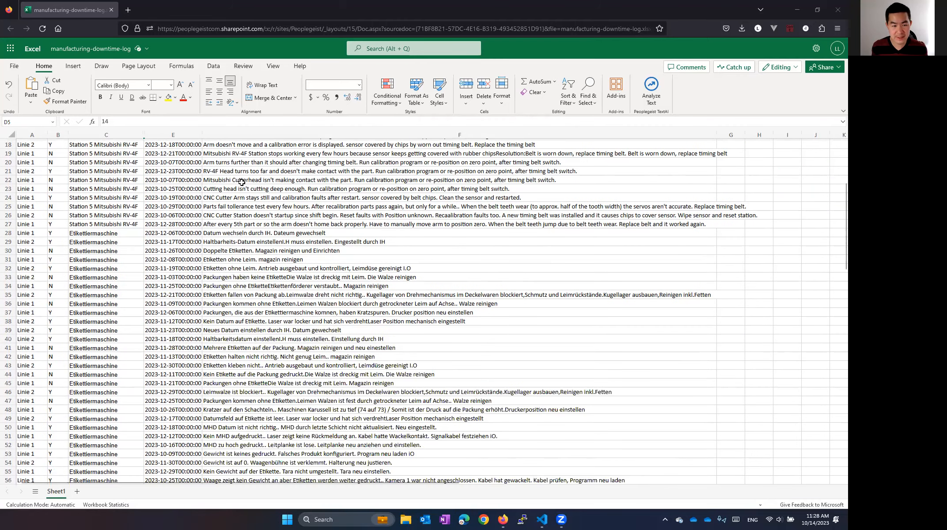
scroll(241, 182, "down", 3)
scroll(242, 182, "down", 11)
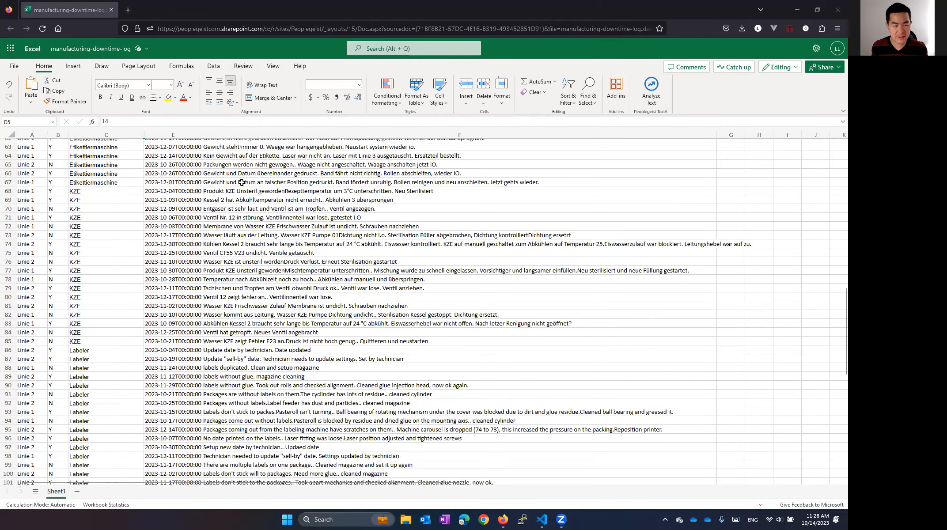
scroll(242, 182, "down", 10)
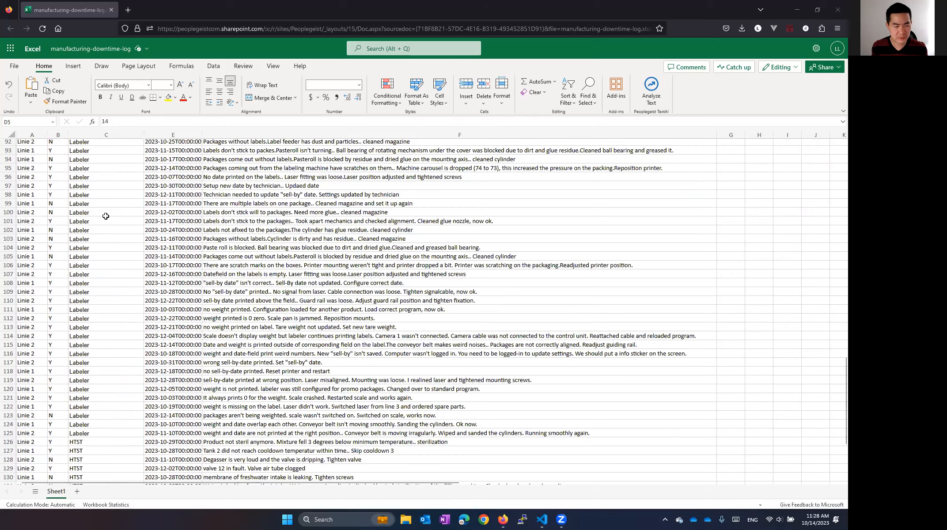
scroll(109, 241, "up", 5)
scroll(239, 195, "down", 2)
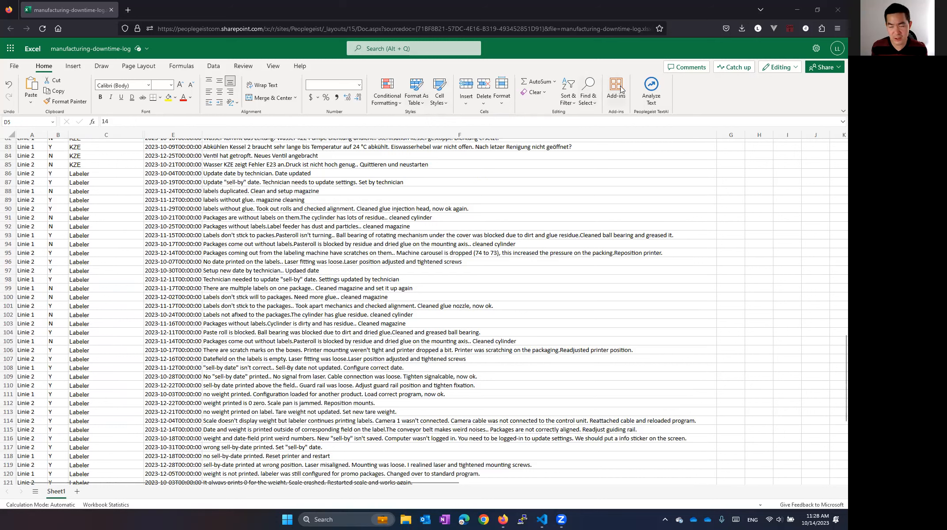
key("ctrl")
key("ctrl")
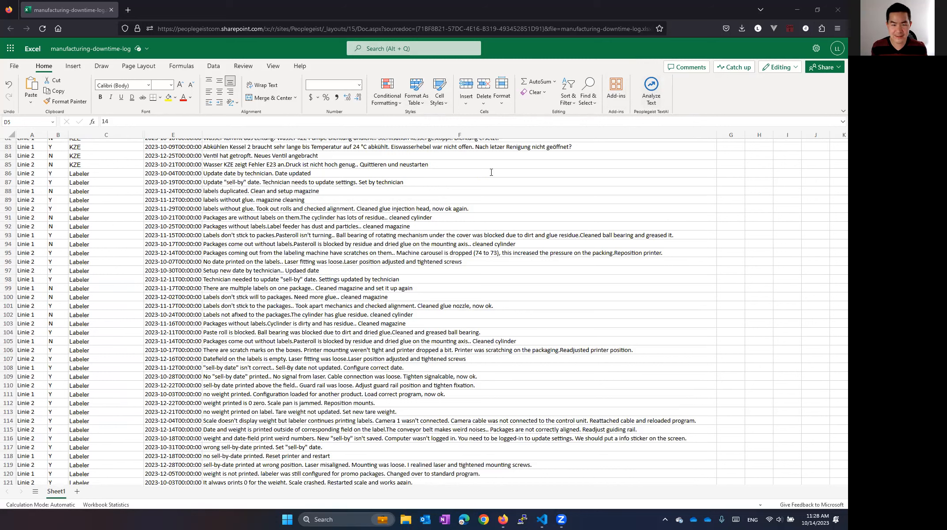
- Open the Peoplegeist TextAI add-in and begin setting up a new text analysis
left_click(653, 87)
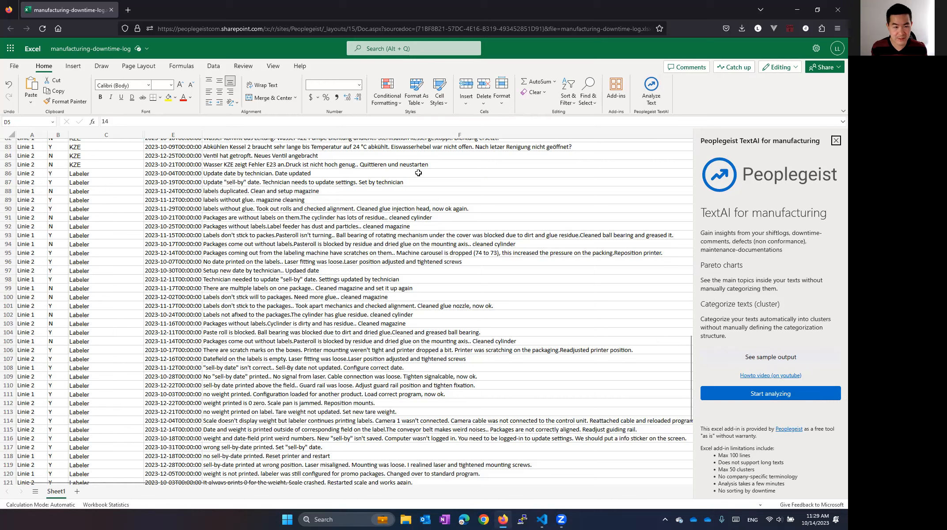
left_click(272, 254)
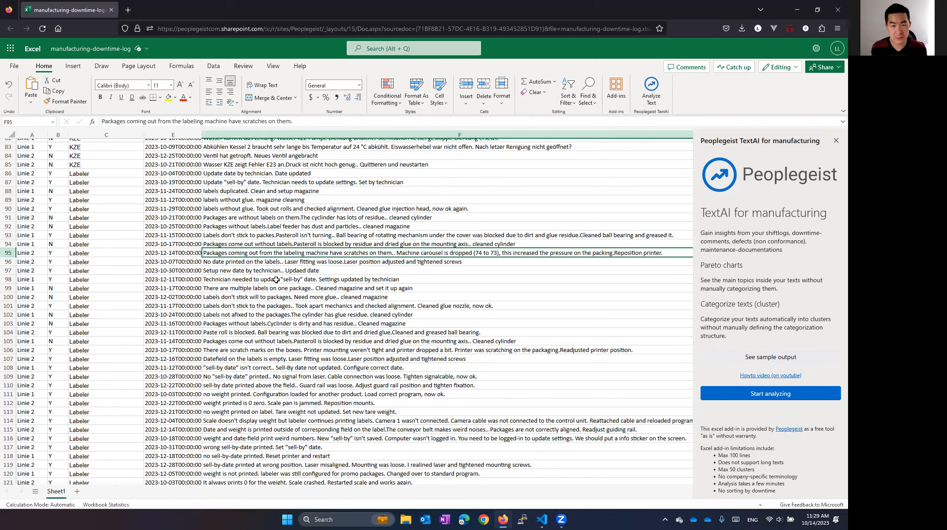
left_click(242, 269)
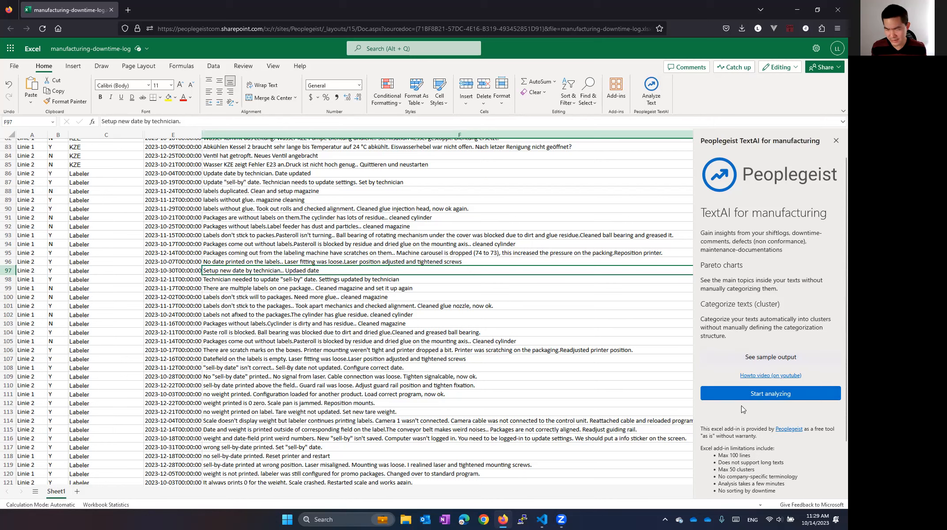
left_click(763, 397)
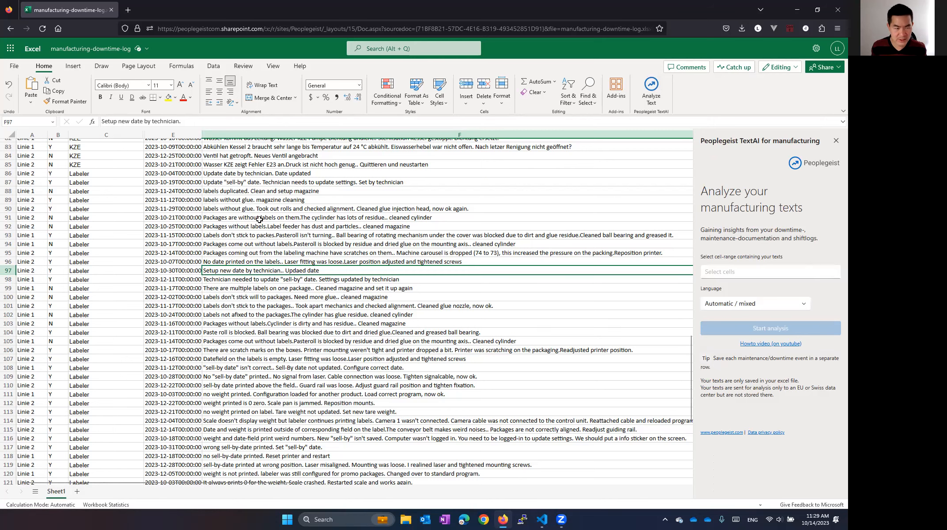
- Select the English Labeler comments in Sheet1!F86:F125 as the text range and run the analysis with Automatic / mixed language
left_click(227, 175)
scroll(229, 183, "down", 2)
scroll(228, 182, "down", 8)
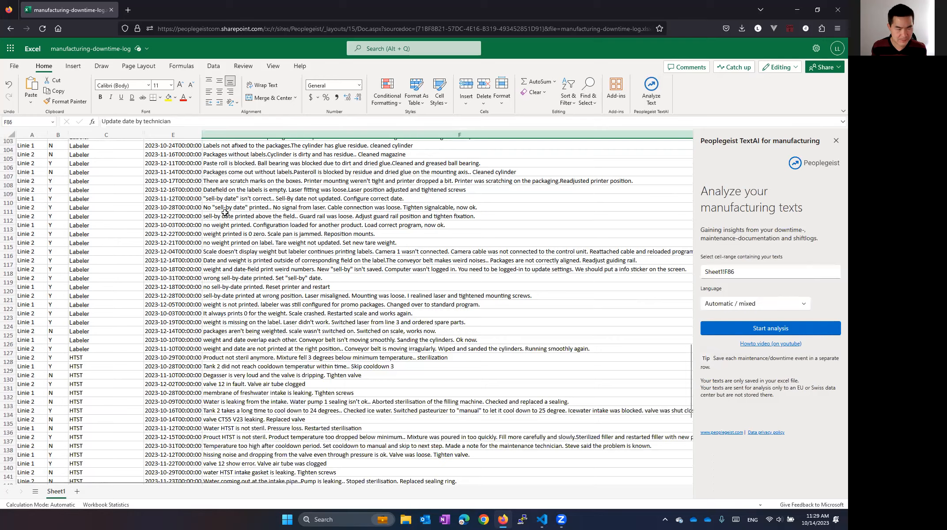
left_click(223, 278, "shift")
scroll(235, 263, "up", 8)
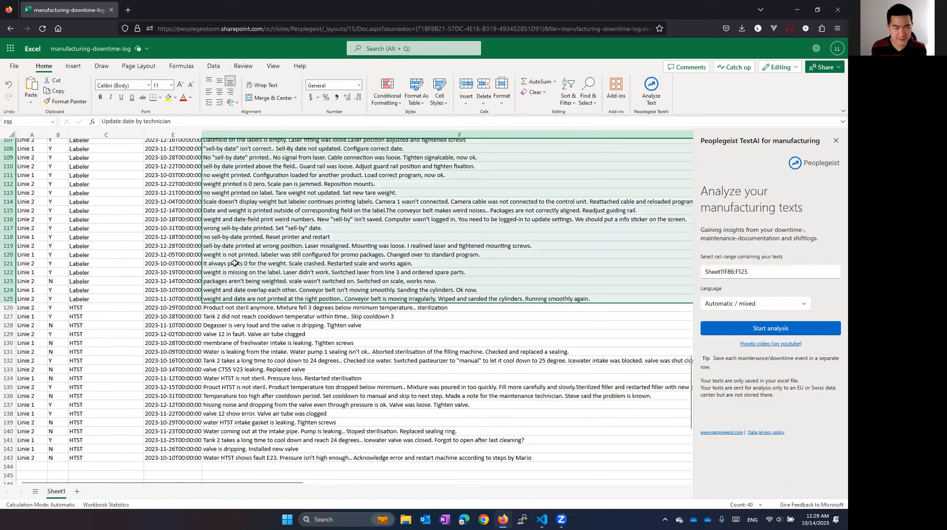
scroll(234, 264, "up", 3)
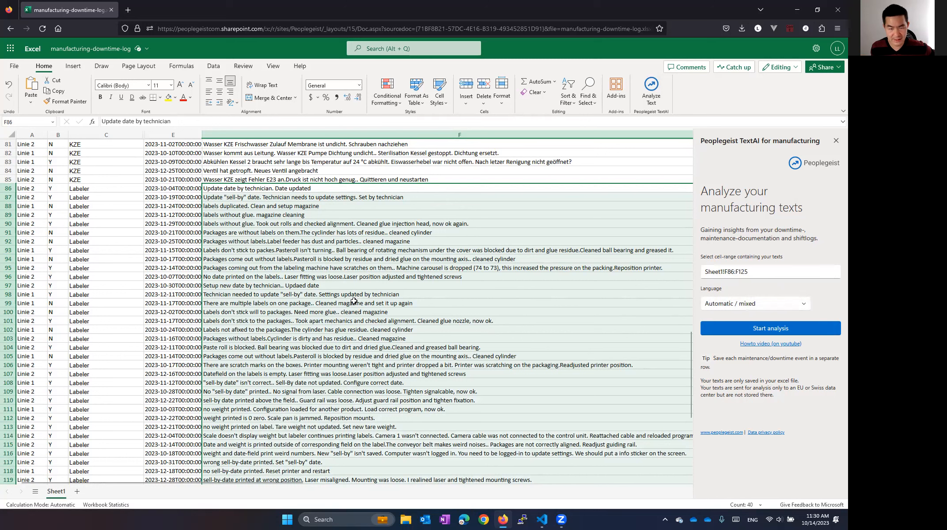
left_click(737, 329)
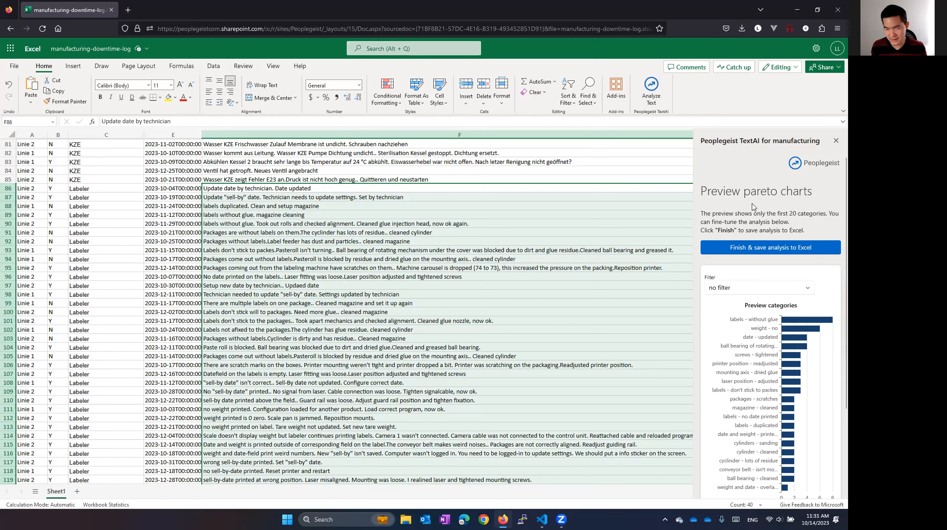
- Filter the preview categories by maintenance actions, and reset the preview to no filter
scroll(752, 204, "down", 2)
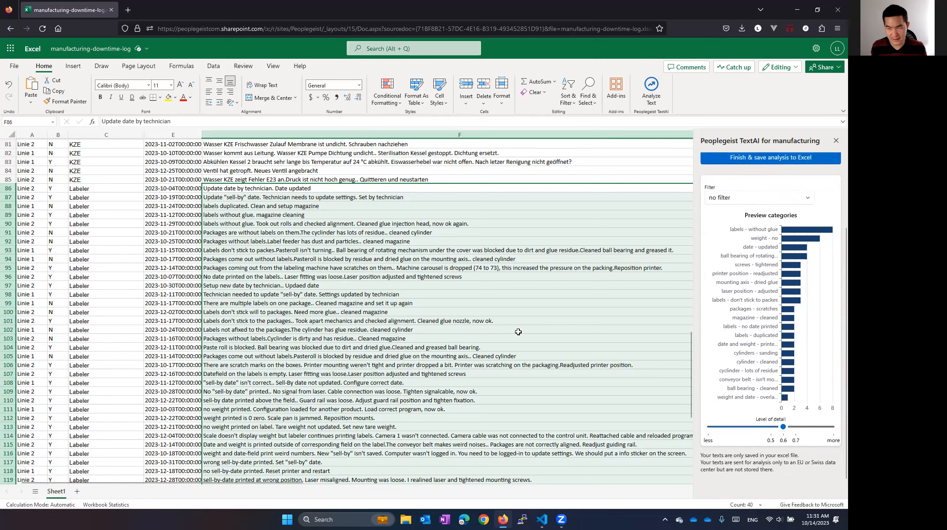
scroll(733, 216, "down", 1)
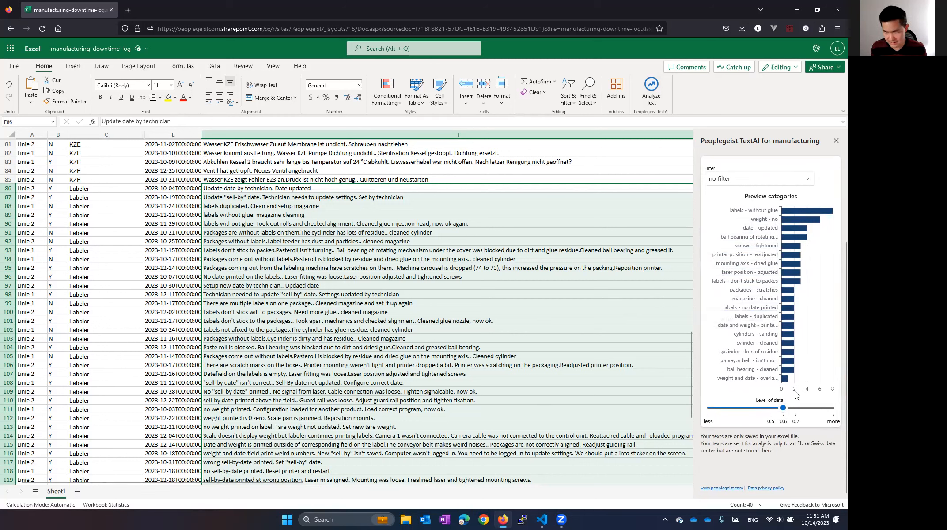
left_click(760, 181)
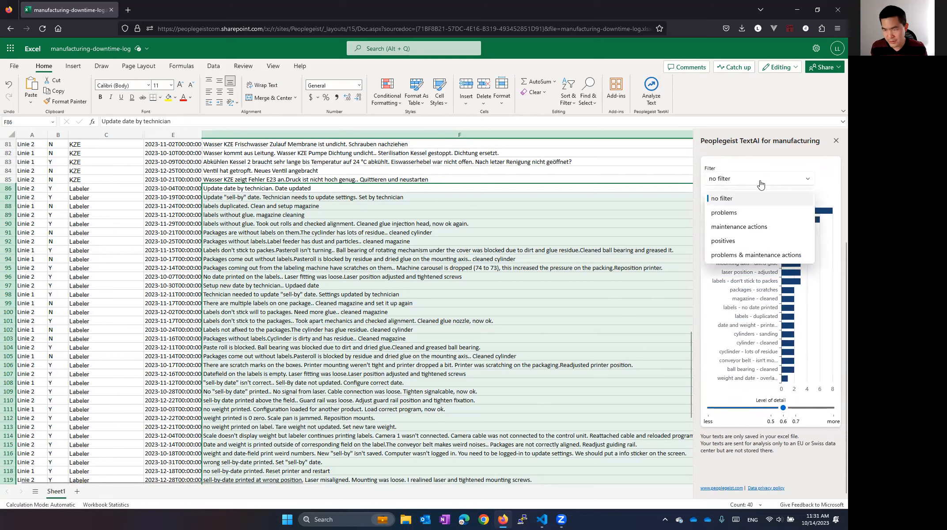
left_click(754, 233)
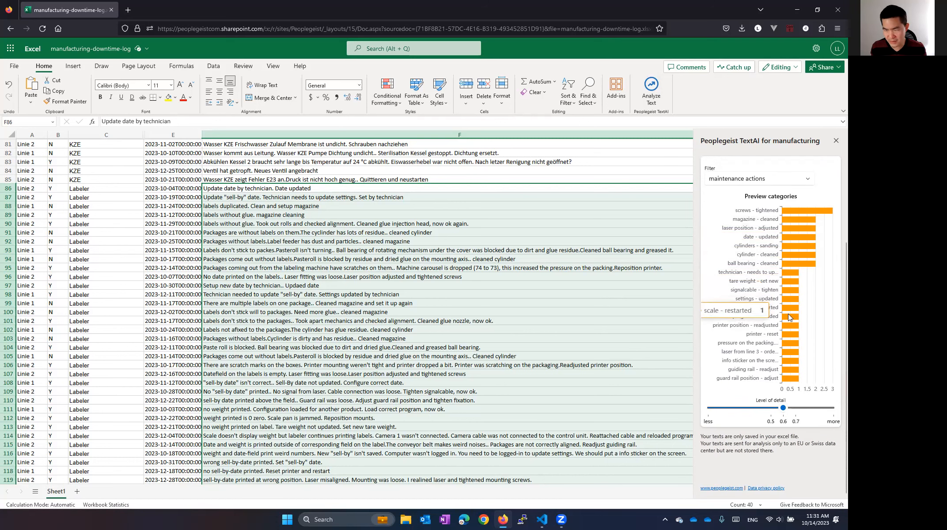
left_click(753, 180)
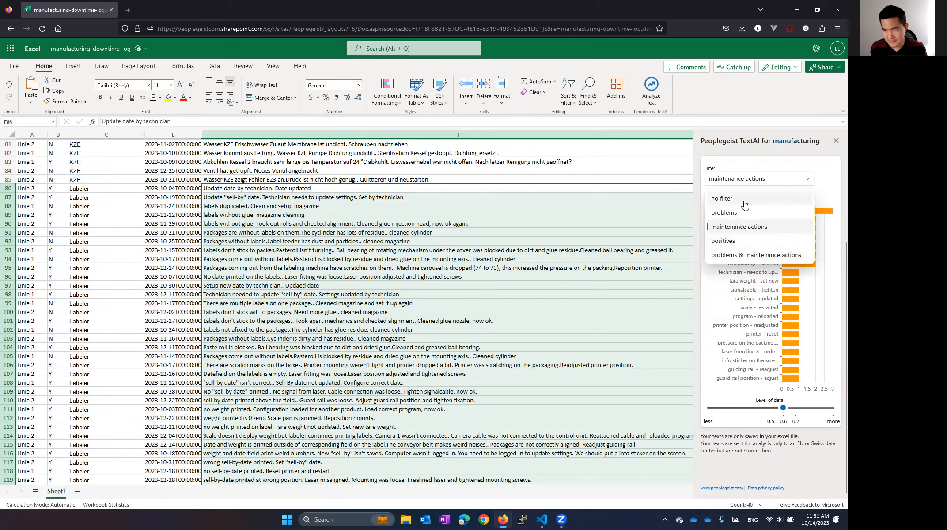
left_click(744, 203)
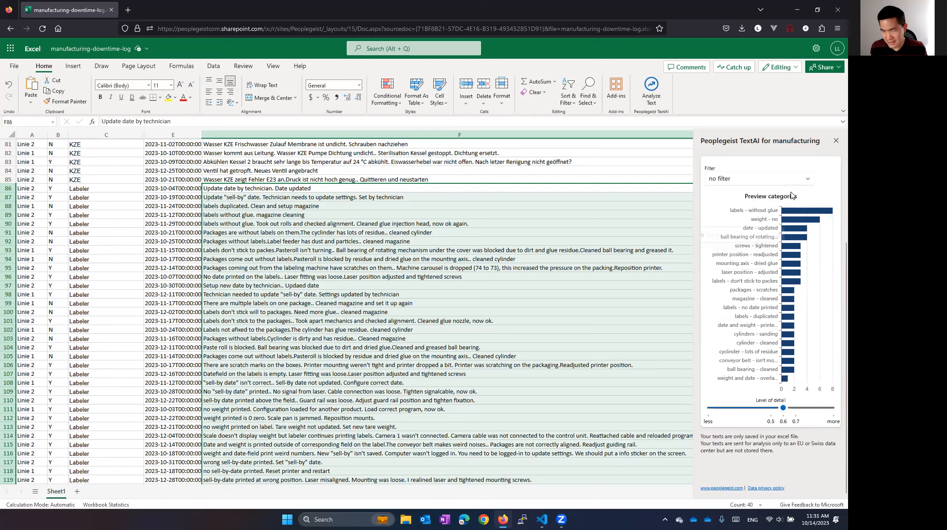
mouse_move(795, 215)
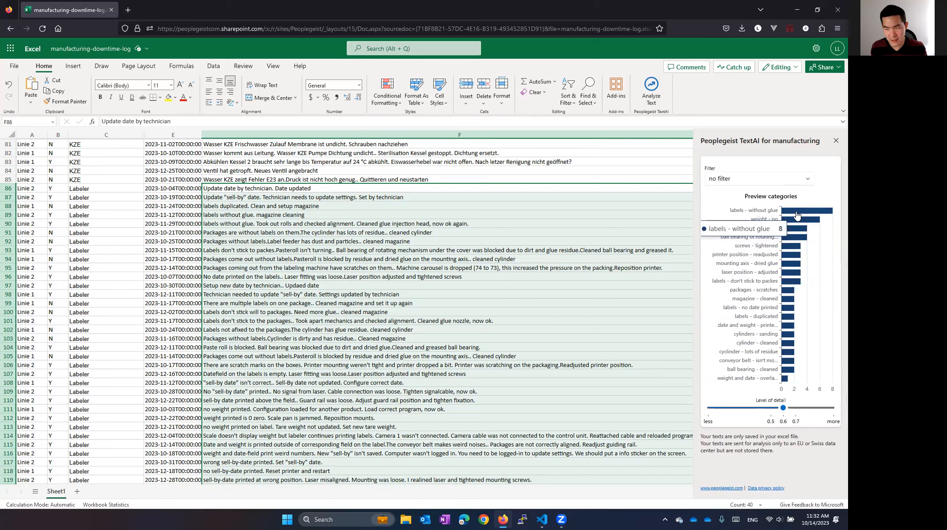
- Try a lower and a higher level of detail for the preview categories, and return it to 0.6
left_click(745, 409)
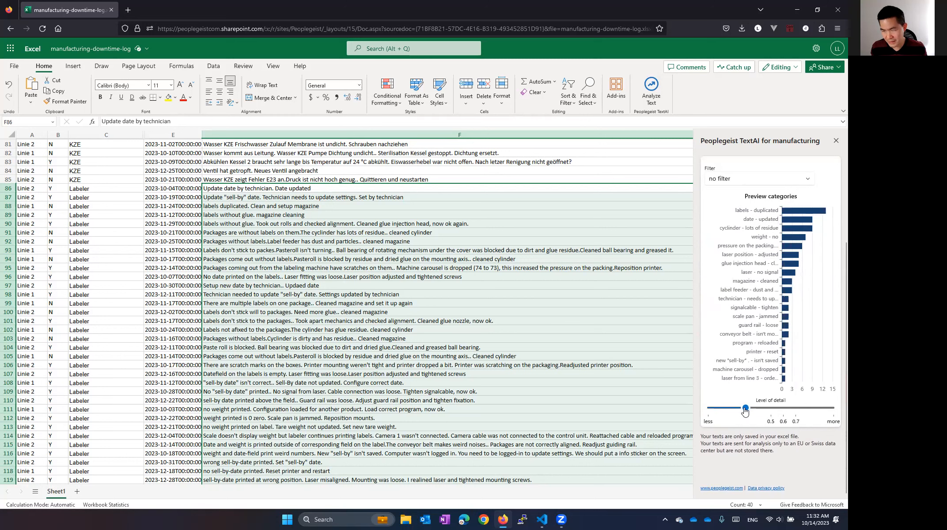
left_click(809, 408)
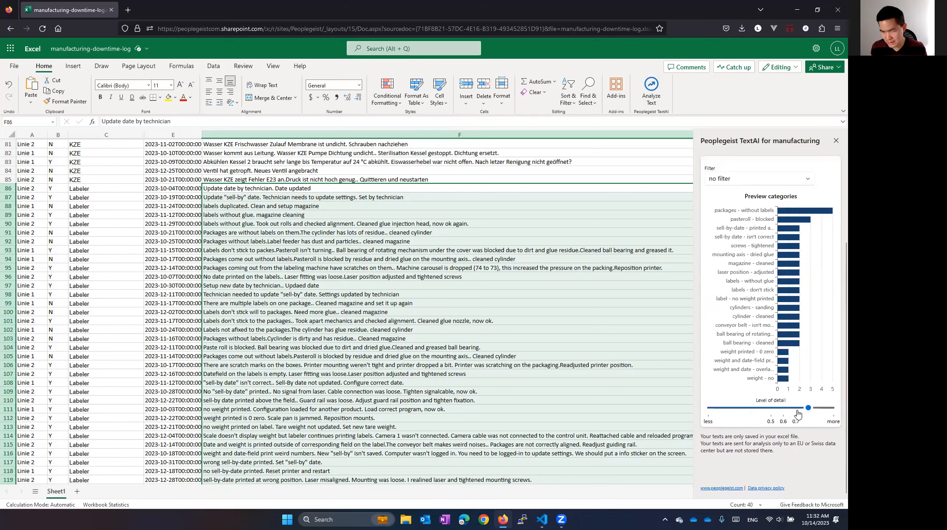
left_click(783, 409)
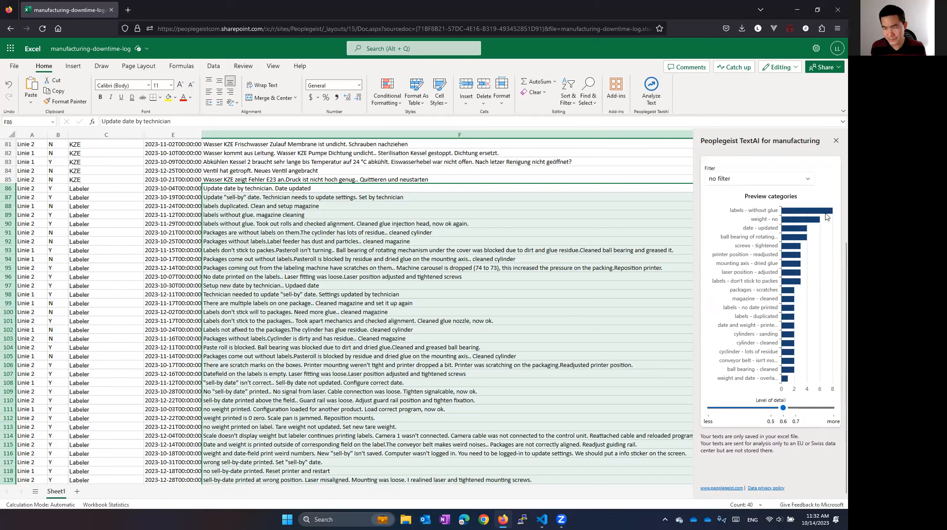
- Finish and save the analysis to Excel, and review the whole Texts per category chart
scroll(737, 326, "up", 3)
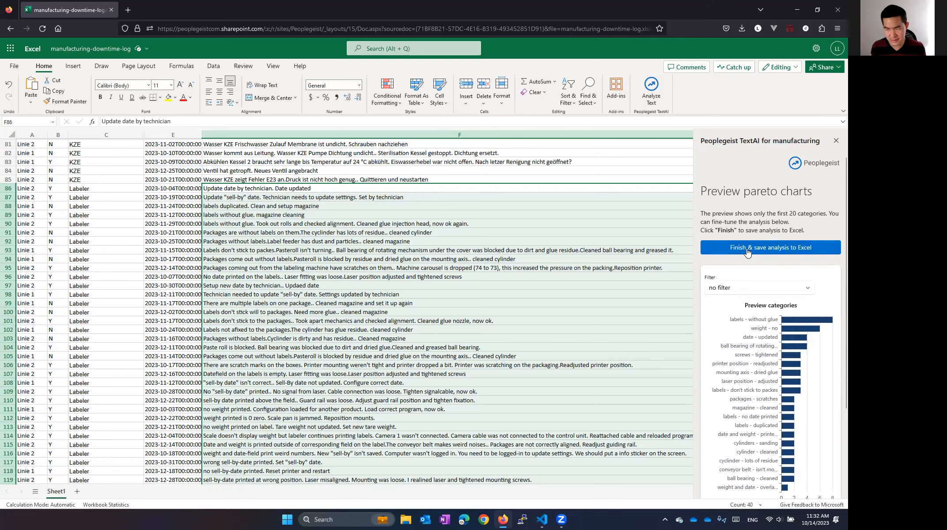
left_click(747, 248)
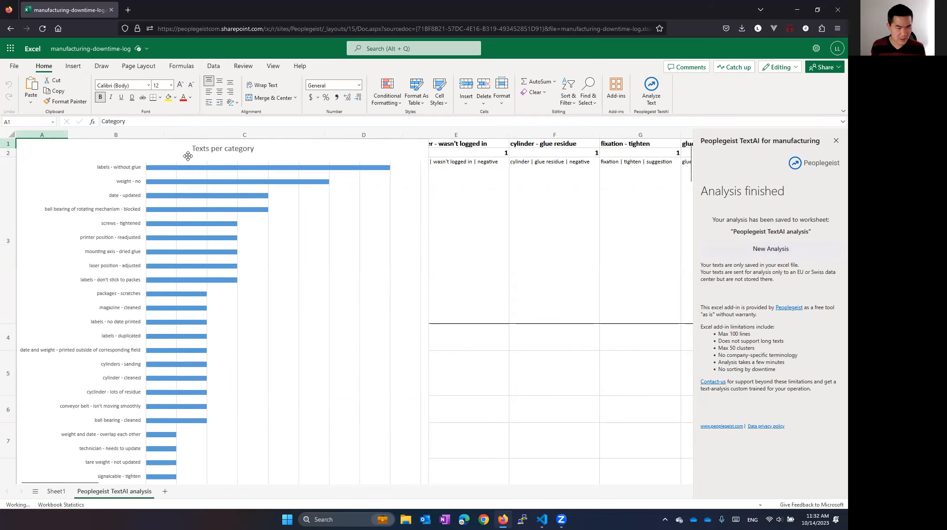
scroll(120, 172, "down", 3)
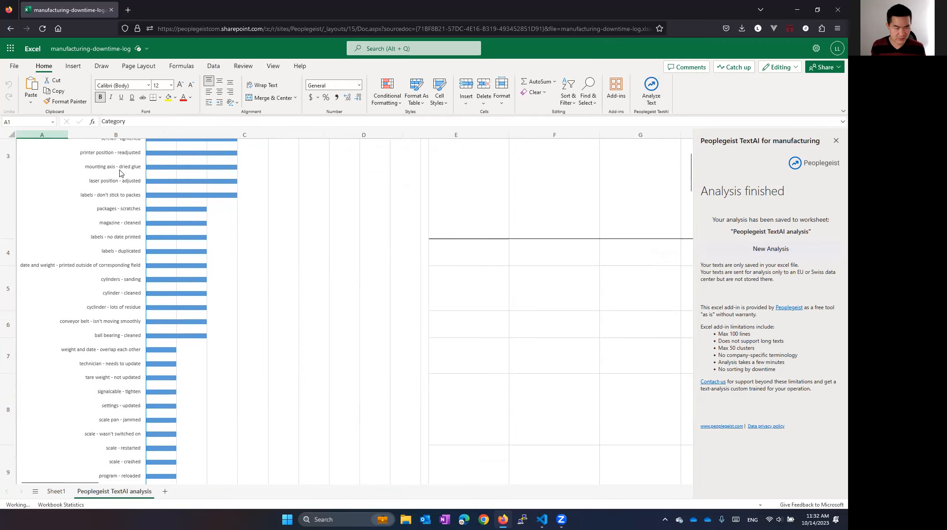
scroll(120, 169, "down", 15)
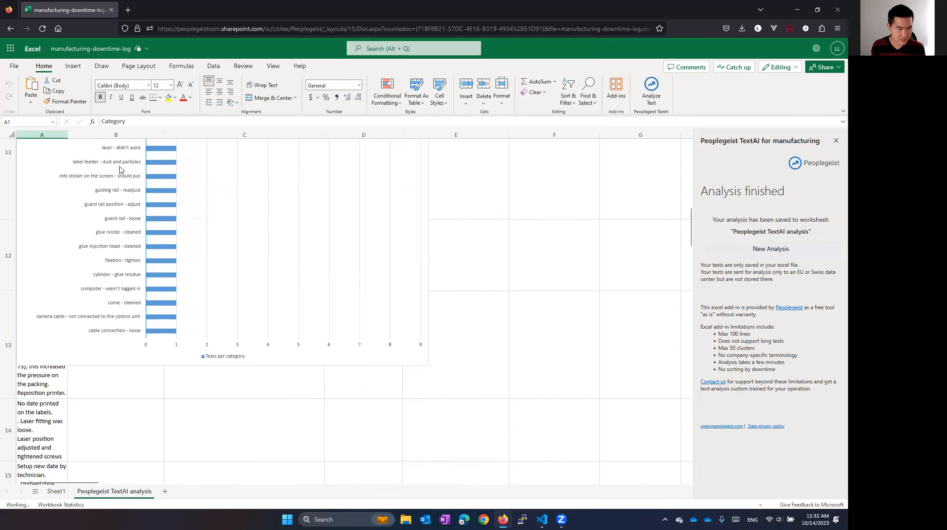
scroll(119, 169, "up", 18)
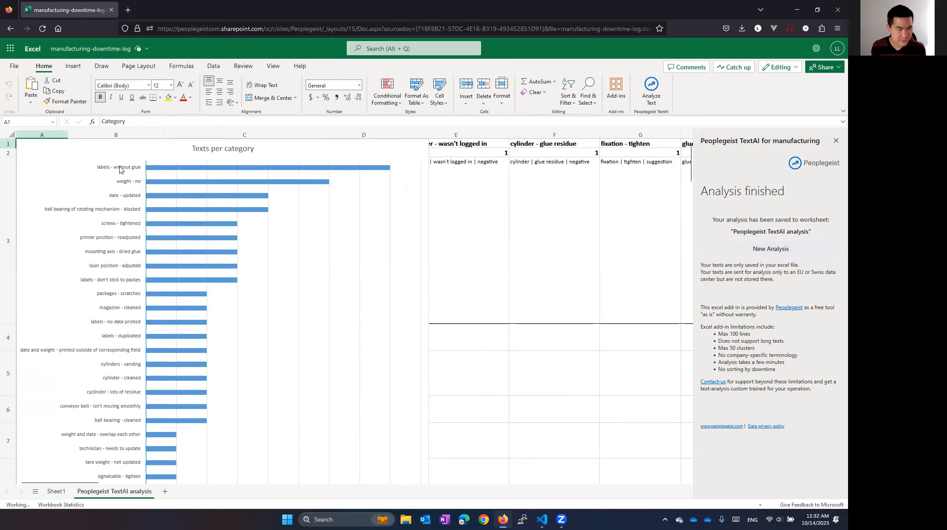
- Move the Texts per category chart off the category headers and select the content cell under "ball bearing of rotating mechanism - blocked"
left_click_drag(109, 151, 296, 243)
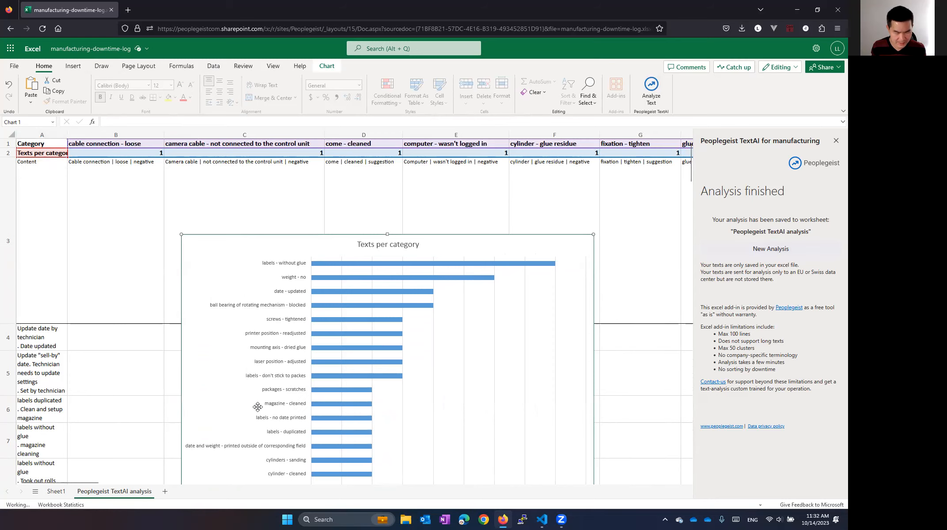
left_click_drag(73, 479, 649, 483)
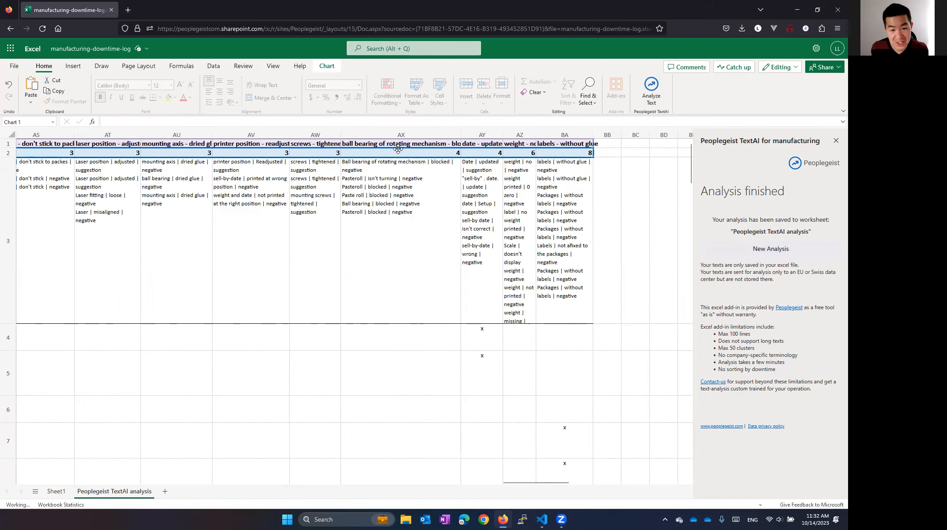
left_click(375, 169)
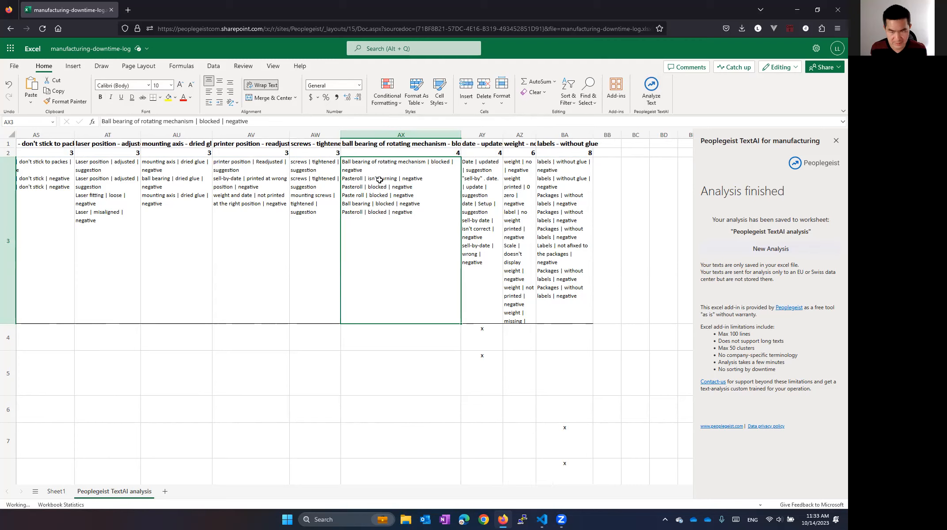
- Widen the "labels - without glue" column so its entries fit on single lines, and select its header cell
left_click_drag(594, 135, 658, 134)
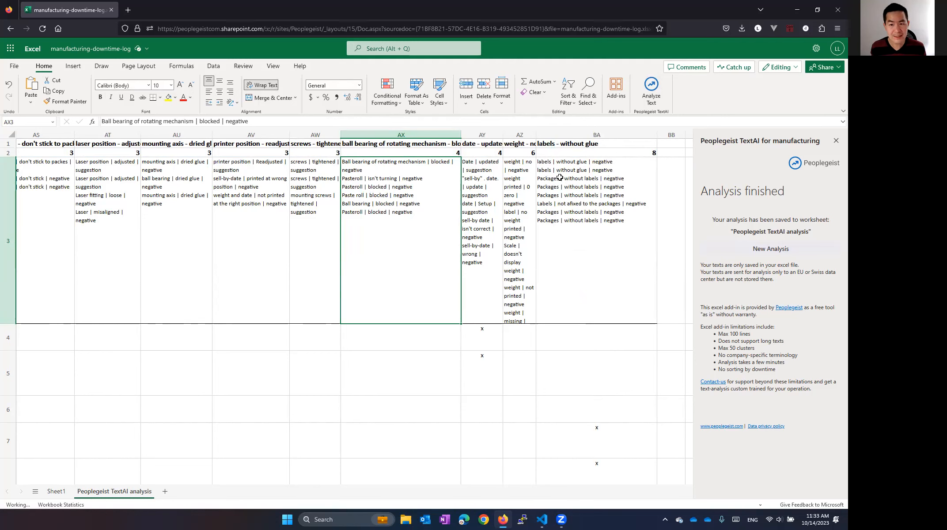
left_click(548, 146)
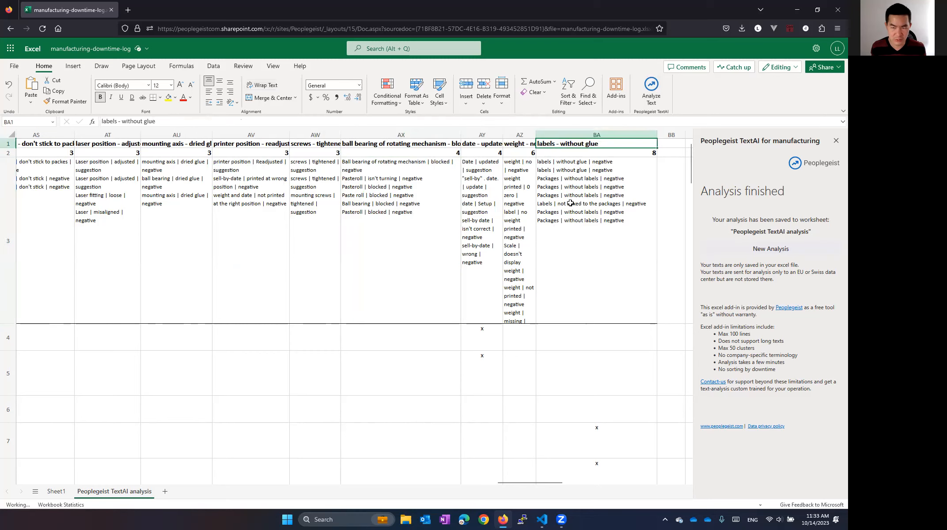
- Trace the mark in row 8 of the "labels - without glue" column back to its original comment in column A
scroll(570, 203, "down", 3)
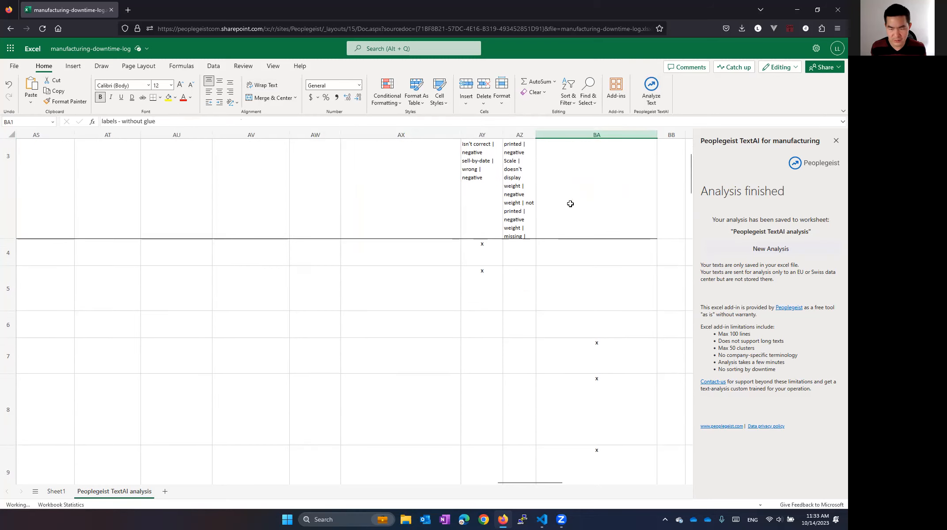
left_click(582, 305)
left_click(581, 356)
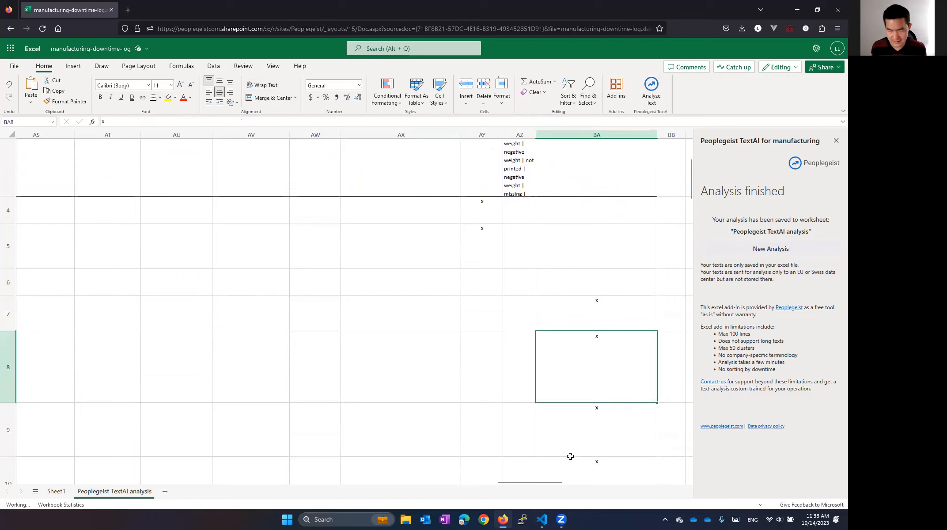
left_click_drag(551, 483, 65, 465)
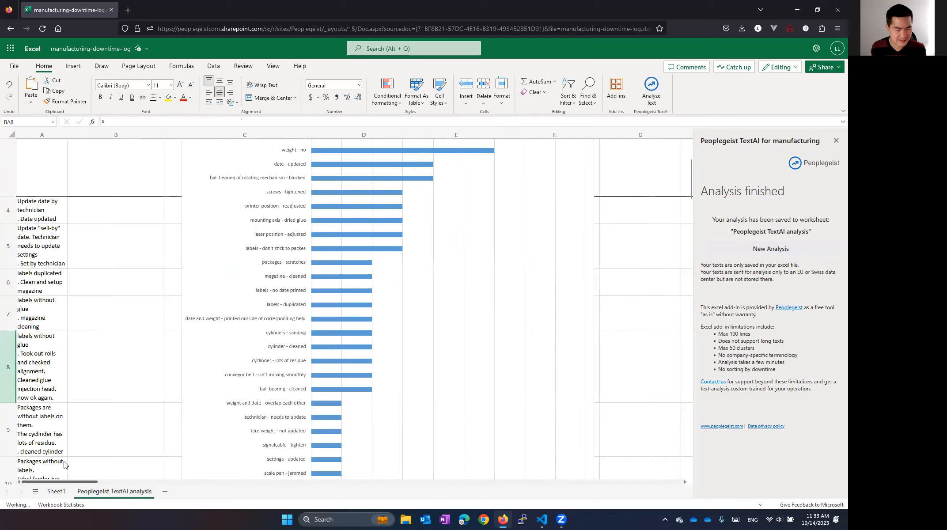
left_click(27, 366)
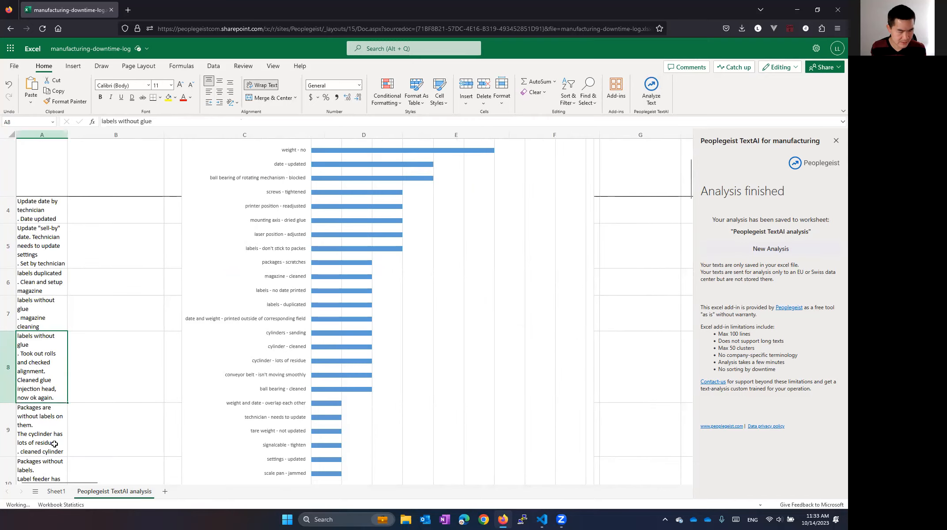
- Return to the "labels - without glue" column and review its content cell and its Texts per category count cell
left_click_drag(62, 481, 625, 479)
scroll(609, 391, "up", 3)
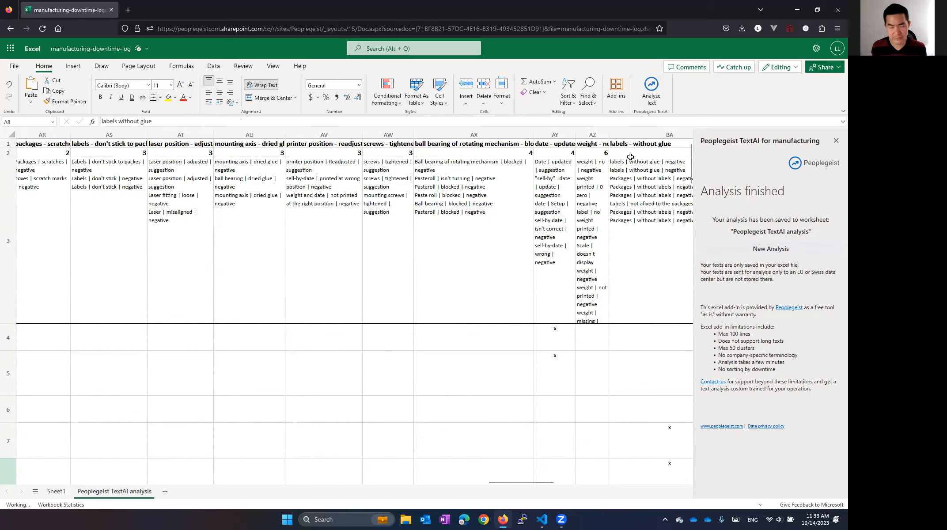
left_click_drag(542, 484, 558, 485)
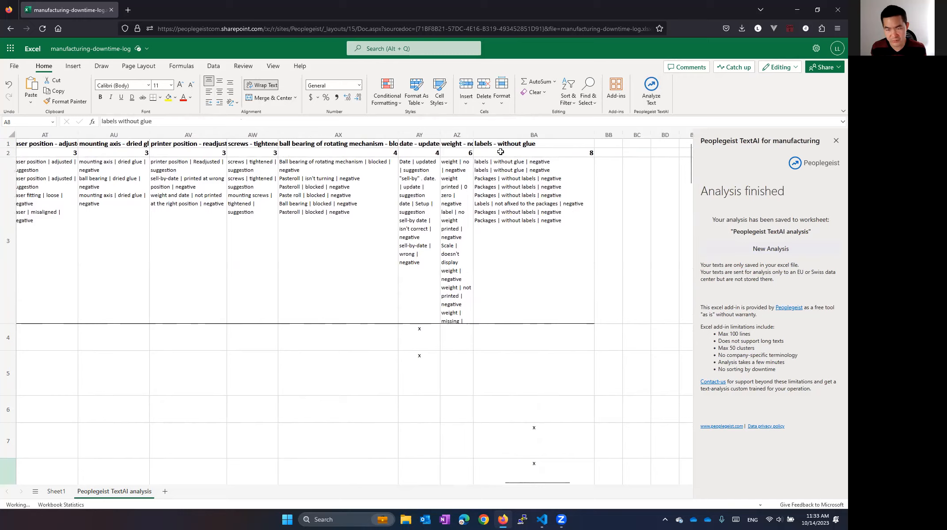
scroll(497, 241, "down", 3)
scroll(497, 241, "up", 3)
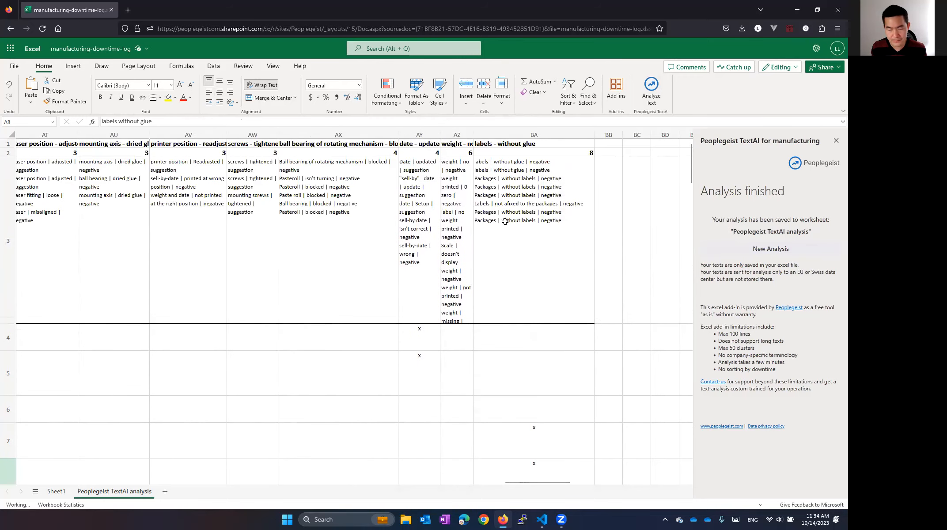
left_click(507, 162)
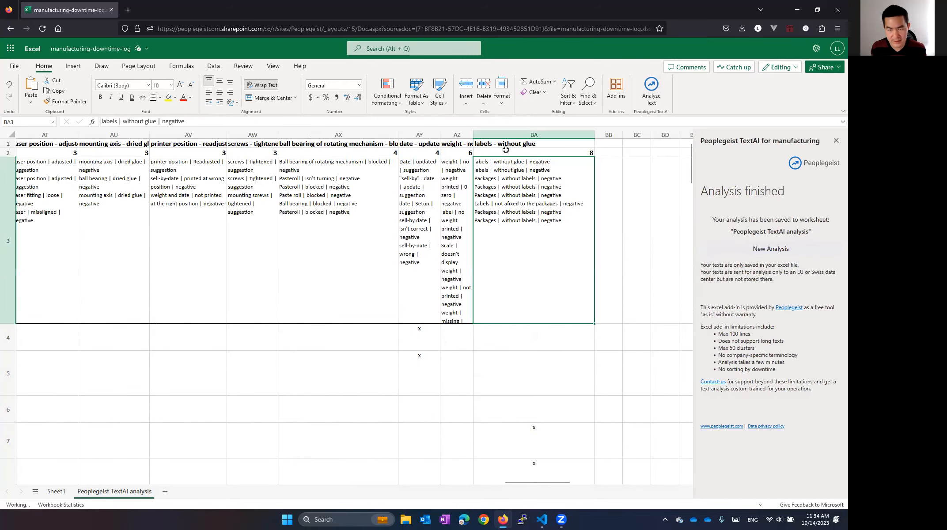
left_click(530, 154)
- Look further down the marks in the "labels - without glue" column and check the original comments in column A around rows 13 to 18
scroll(535, 243, "down", 2)
scroll(535, 242, "down", 8)
scroll(531, 230, "down", 2)
left_click_drag(554, 485, 42, 481)
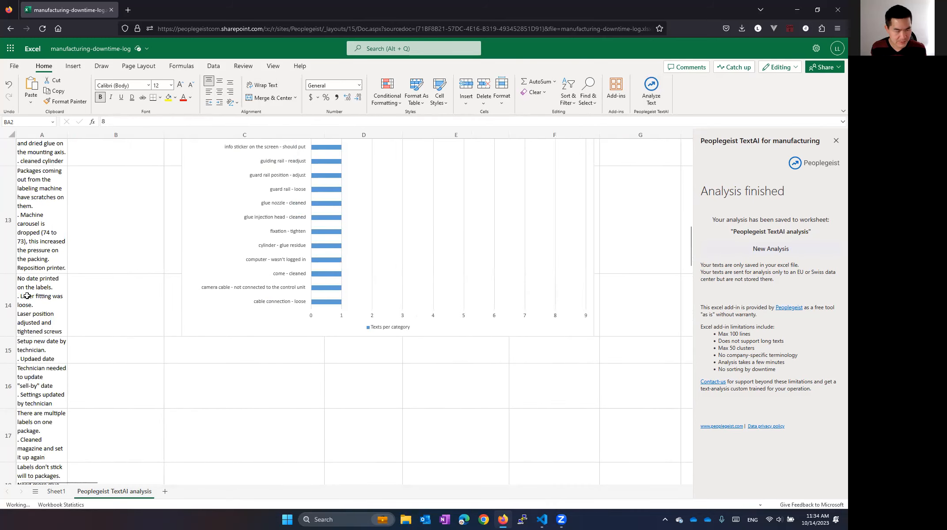
left_click_drag(87, 484, 66, 442)
- Move the Texts per category chart up to the upper edge of row 3, slightly overlapping column A
scroll(39, 277, "up", 5)
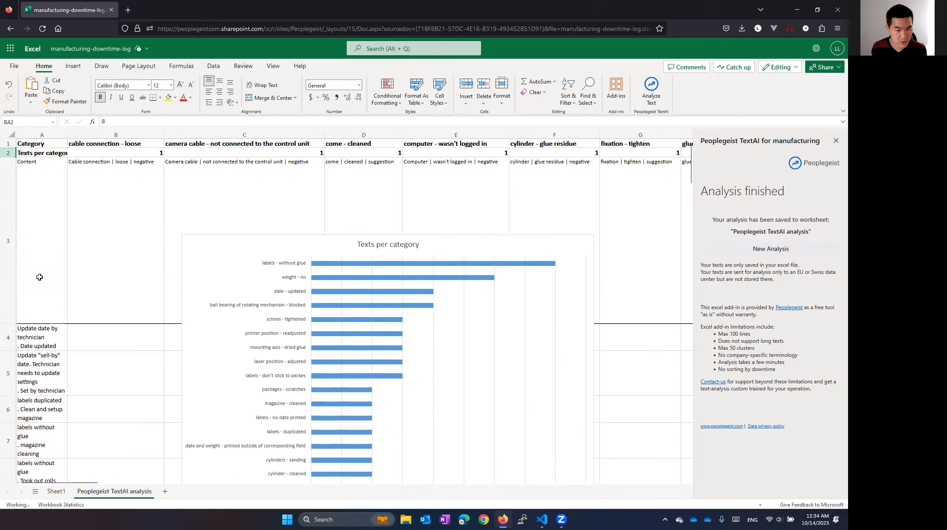
left_click(214, 244)
left_click_drag(210, 259, 83, 175)
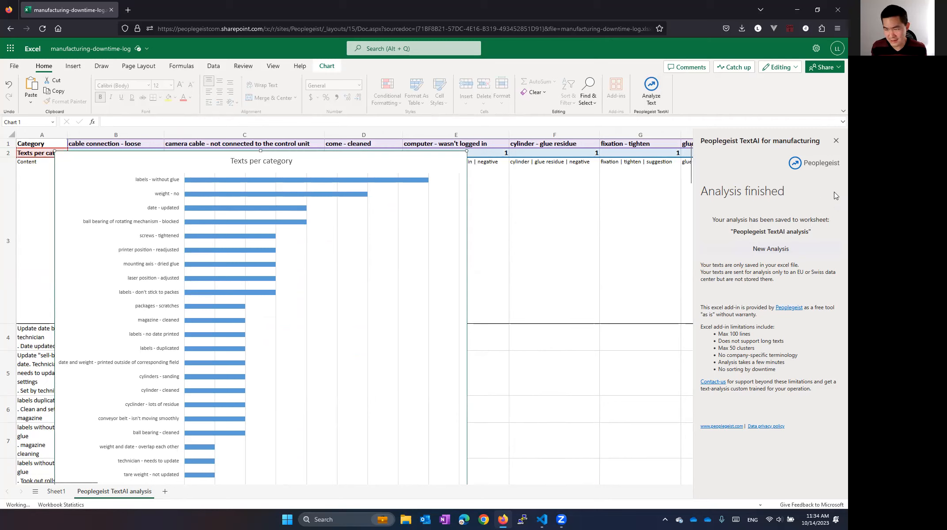
- Start a new text analysis and switch to Sheet1 with the downtime log
left_click(778, 255)
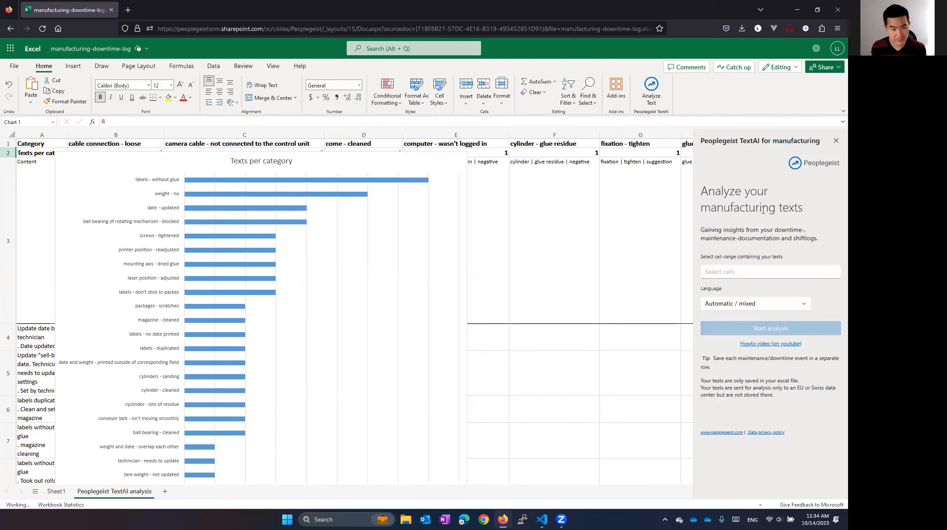
left_click(54, 492)
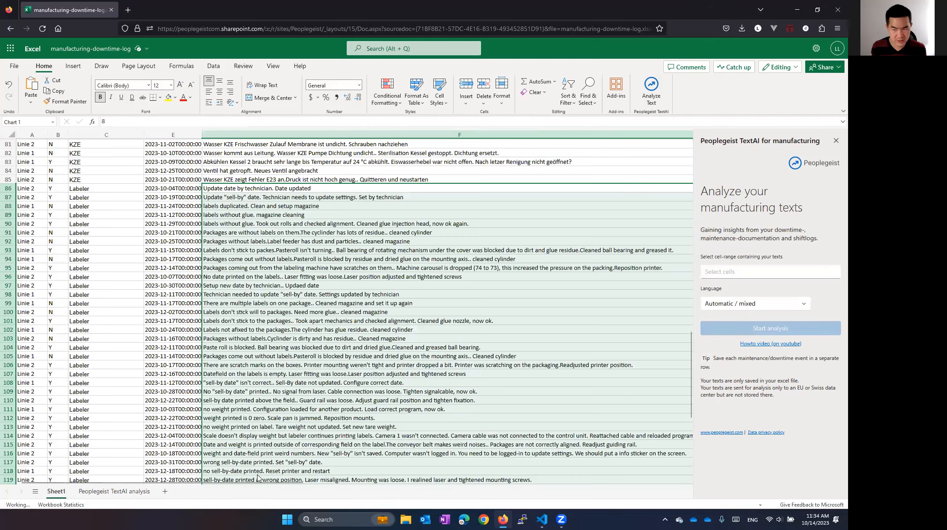